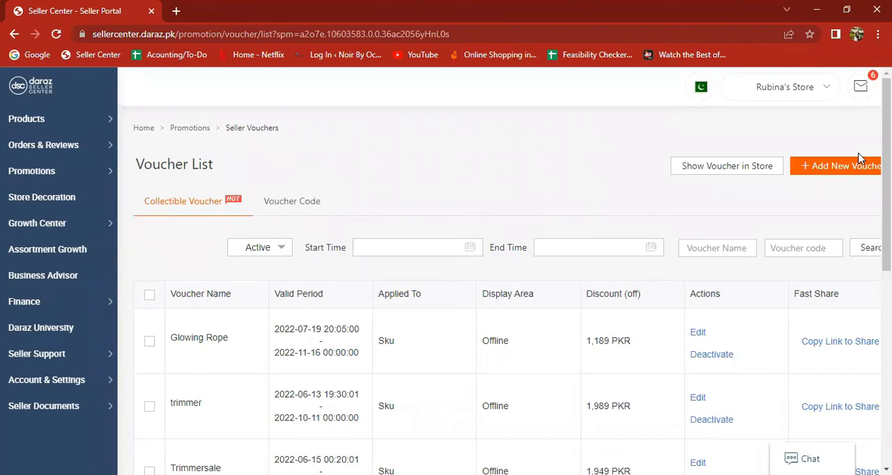
# Start a new voucher from the seller voucher list, dismissing the Ashura Holiday Notice
pyautogui.click(814, 171)
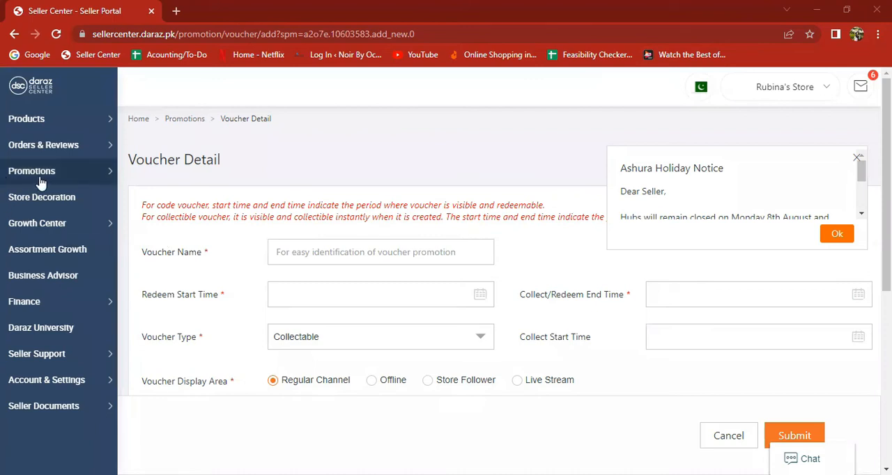
pyautogui.moveTo(14, 178)
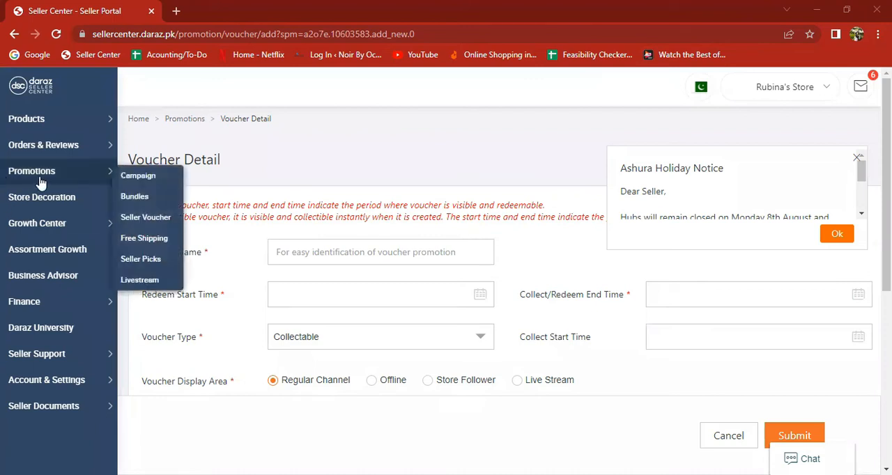
pyautogui.click(142, 218)
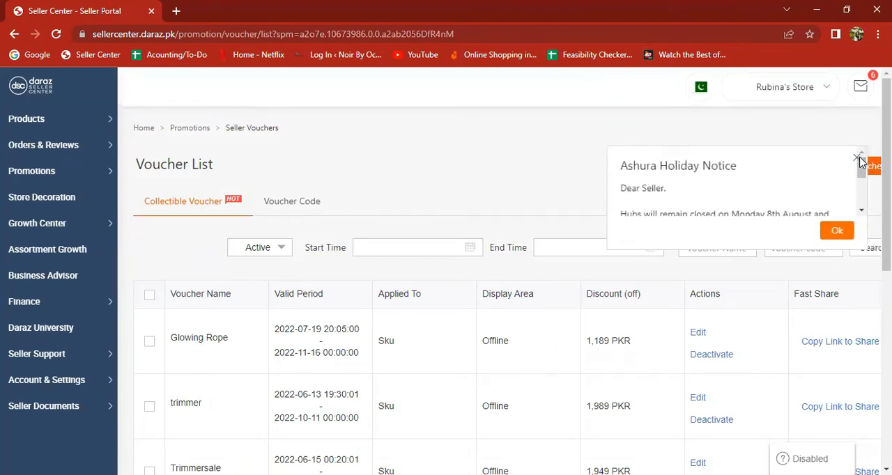
pyautogui.click(858, 159)
pyautogui.click(859, 170)
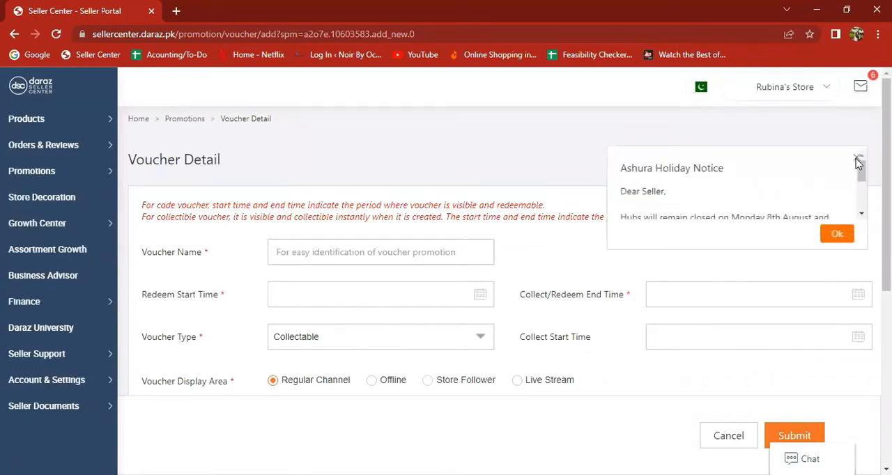
pyautogui.click(857, 158)
pyautogui.click(397, 259)
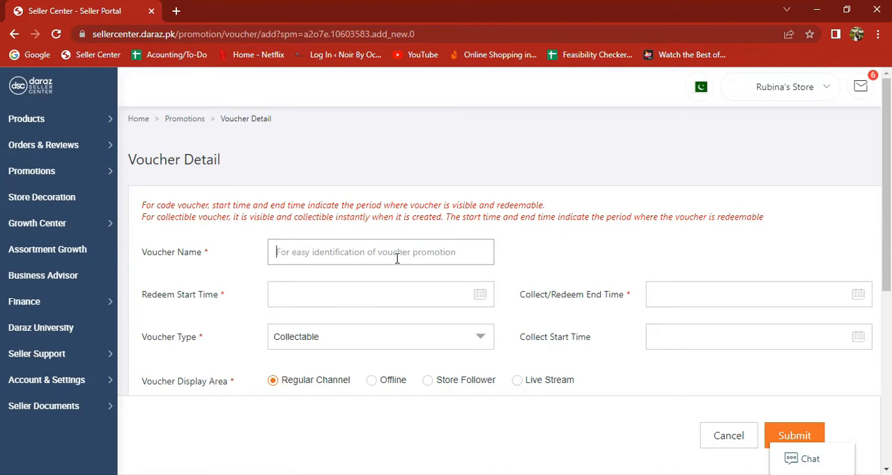
pyautogui.write('ABC')
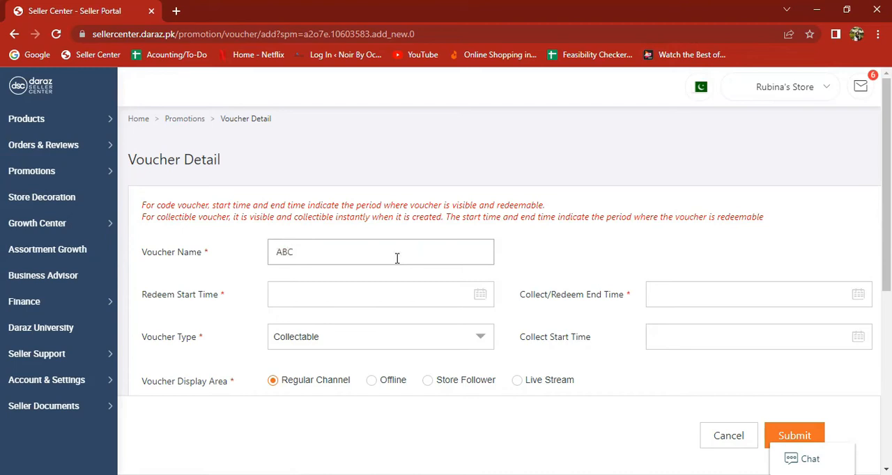
pyautogui.write('vouchg')
pyautogui.press('BackSpace')
pyautogui.write('er')
pyautogui.hotkey('ctrl', 'a')
pyautogui.press('BackSpace')
# Enter ledlight as the voucher name
pyautogui.write('light')
pyautogui.write('led')
pyautogui.click(546, 258)
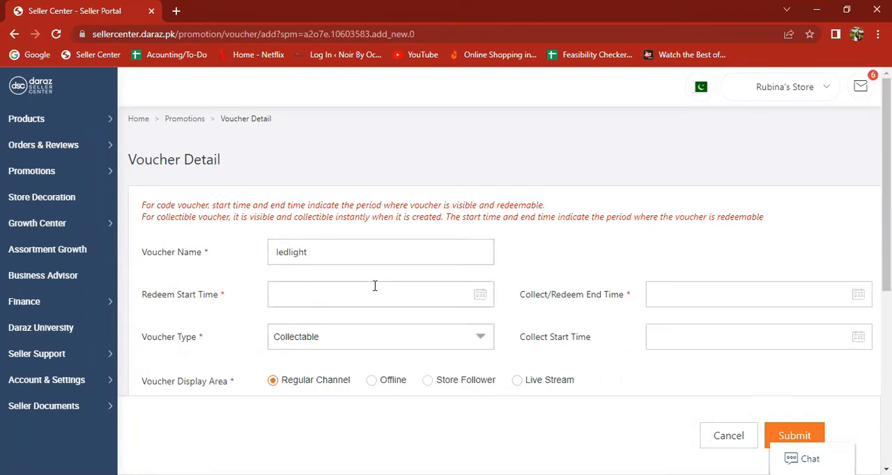
pyautogui.click(333, 288)
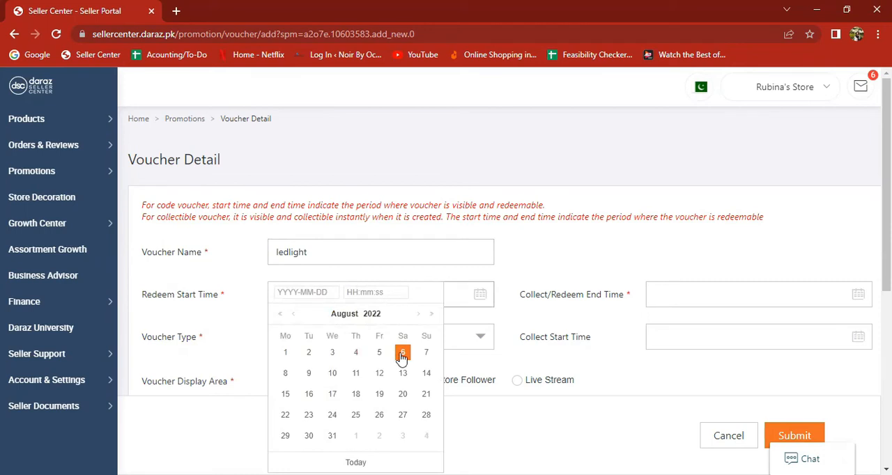
pyautogui.click(402, 354)
pyautogui.click(352, 292)
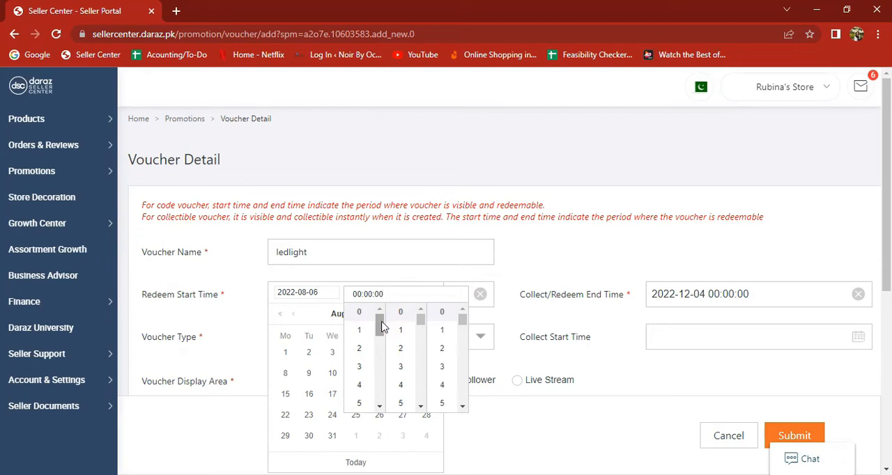
pyautogui.moveTo(380, 328); pyautogui.dragTo(380, 390)
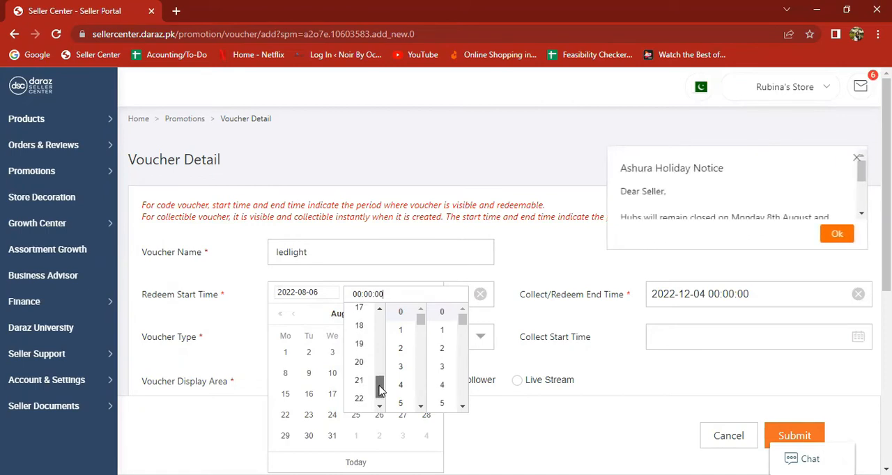
pyautogui.click(362, 366)
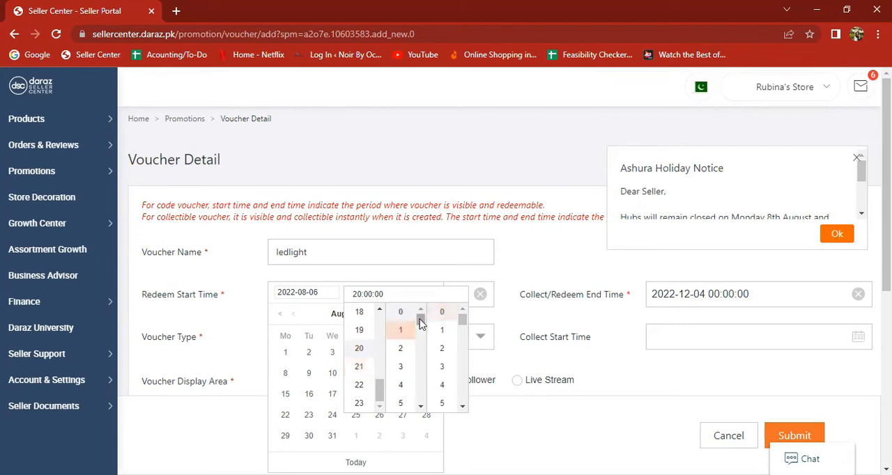
pyautogui.moveTo(420, 320); pyautogui.dragTo(421, 397)
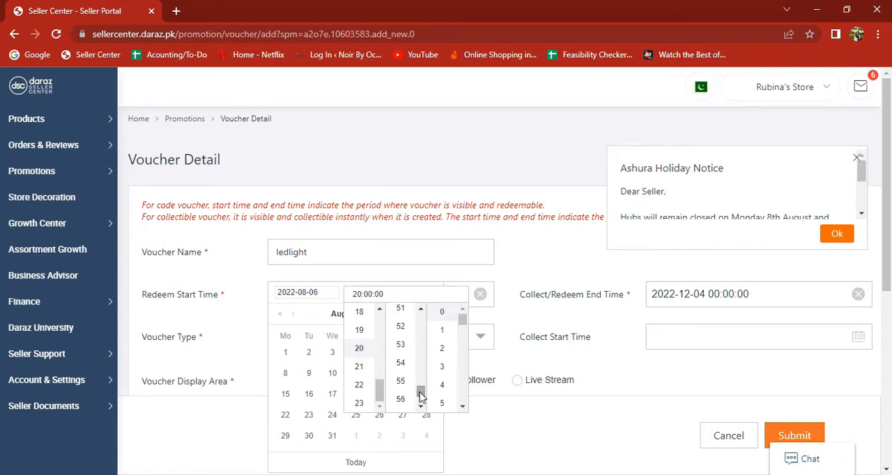
pyautogui.click(400, 380)
pyautogui.click(446, 332)
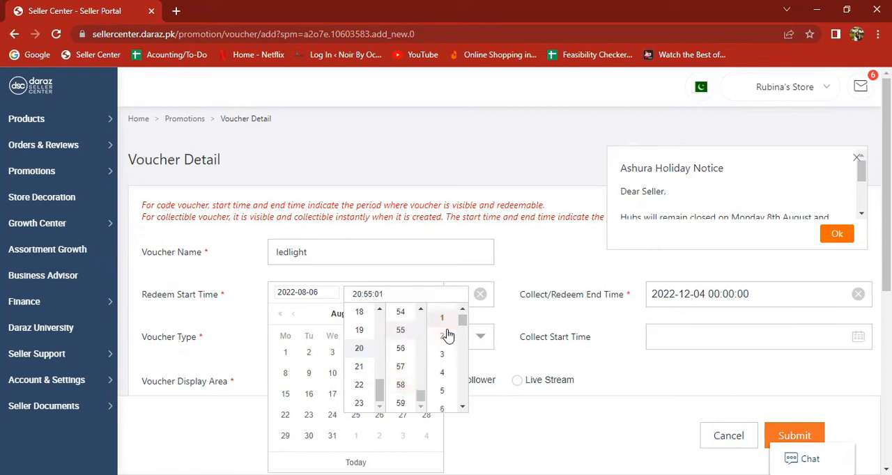
pyautogui.click(528, 267)
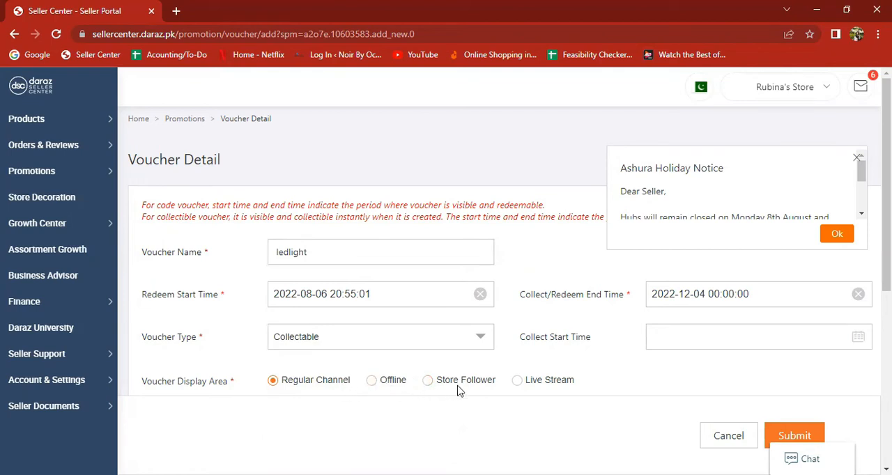
# Set the voucher display area to Offline
pyautogui.click(371, 381)
pyautogui.scroll(-1, 608, 384)
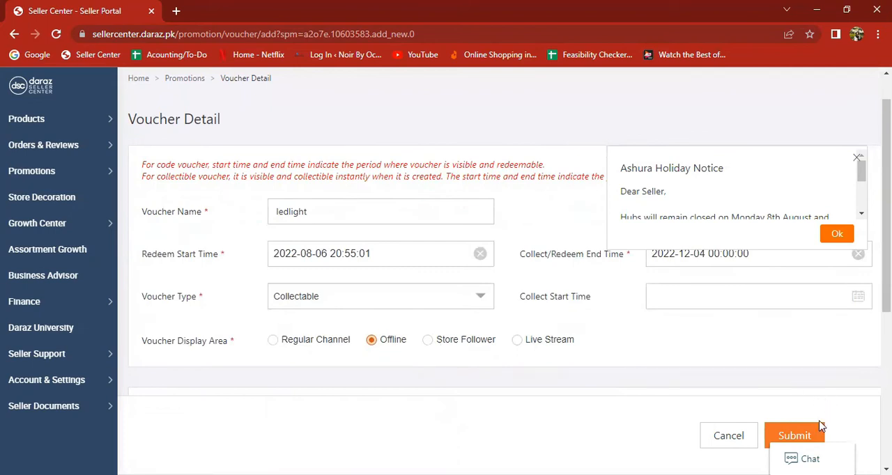
pyautogui.scroll(-1, 707, 383)
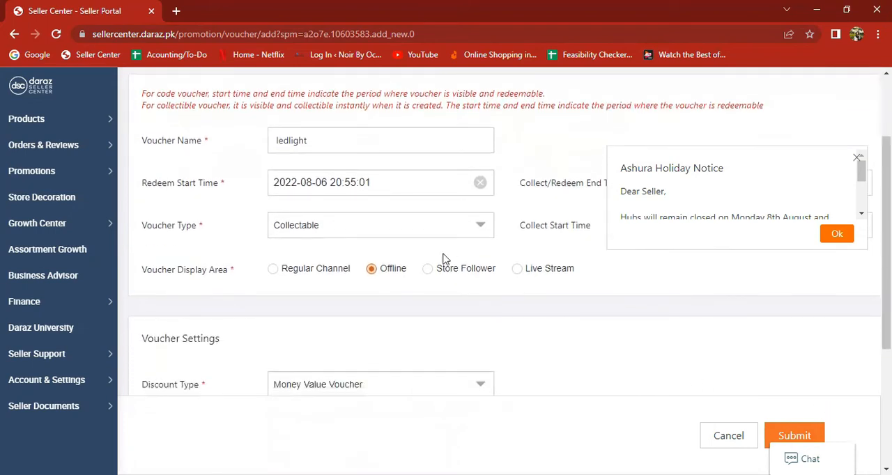
pyautogui.scroll(2, 444, 258)
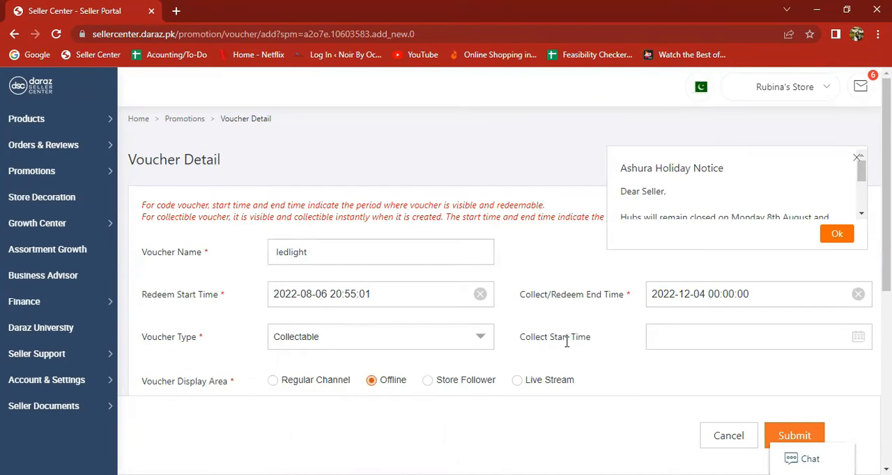
pyautogui.click(653, 337)
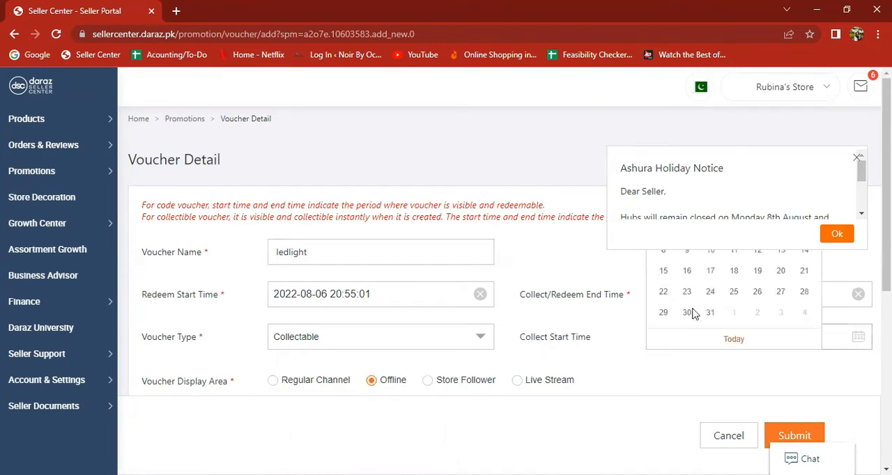
pyautogui.click(856, 157)
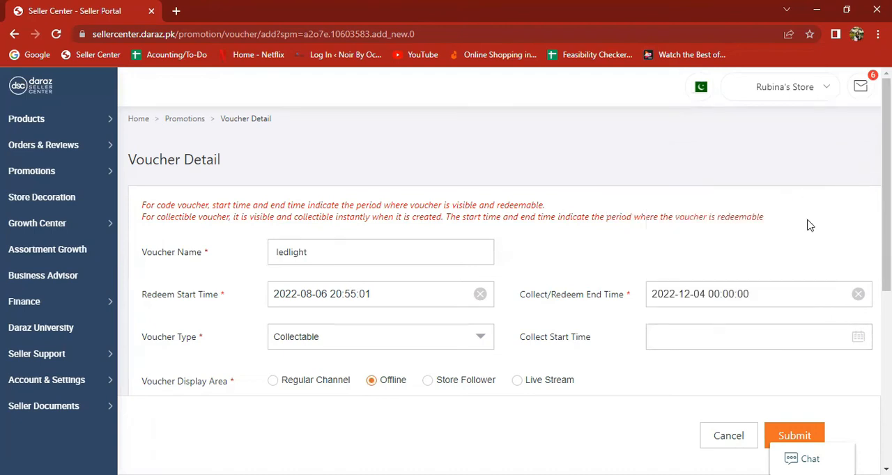
pyautogui.click(709, 332)
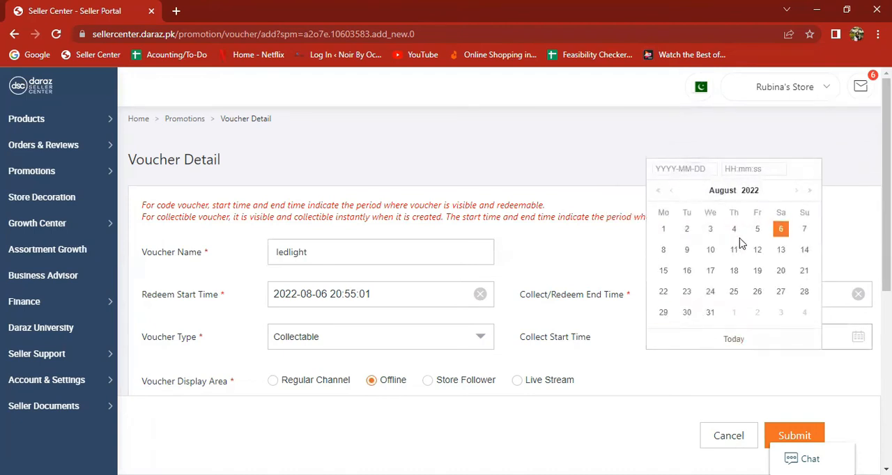
pyautogui.click(777, 233)
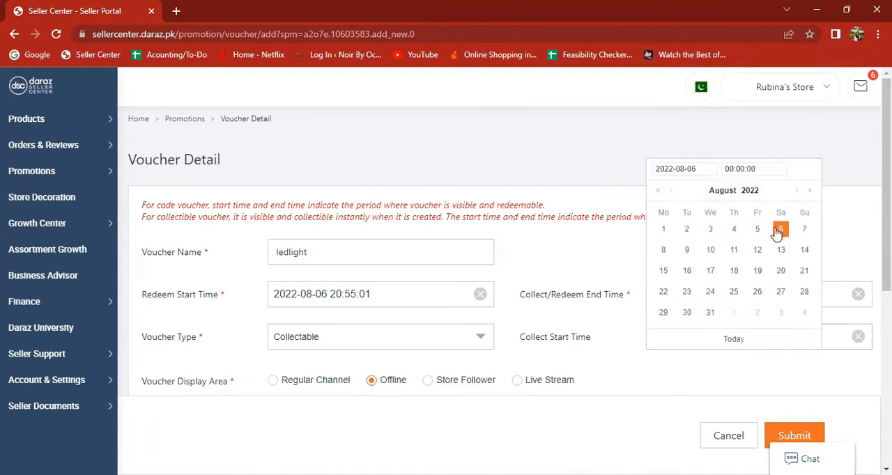
pyautogui.click(732, 170)
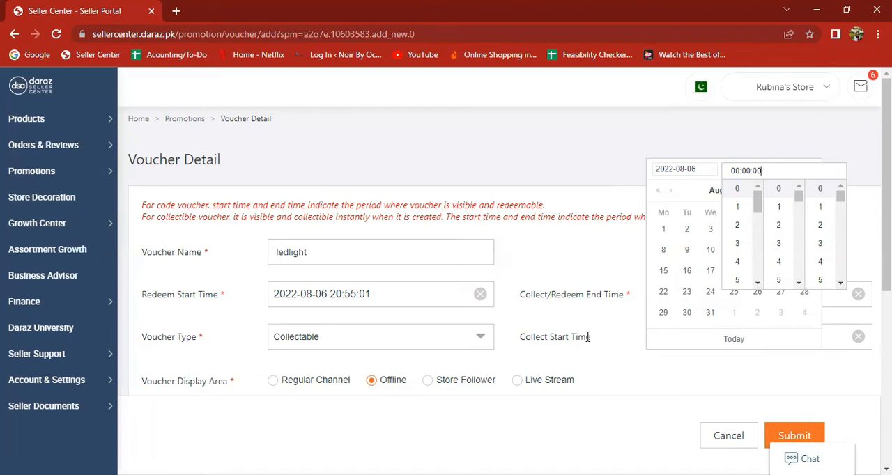
pyautogui.moveTo(758, 204); pyautogui.dragTo(760, 268)
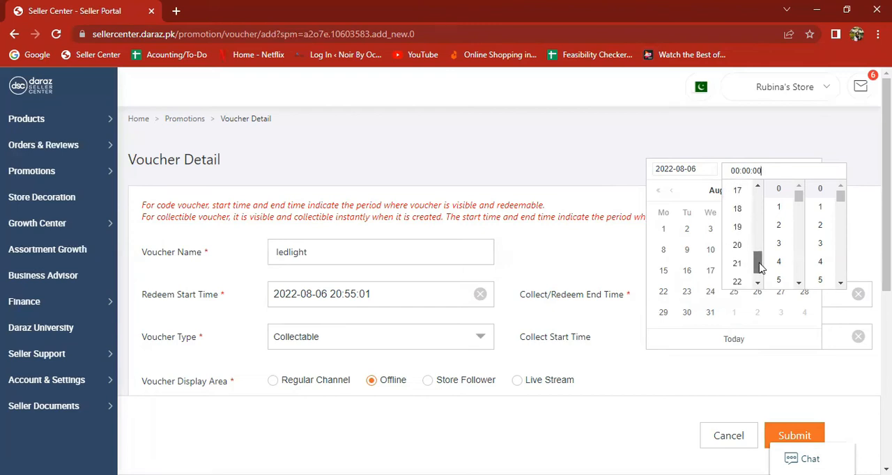
pyautogui.click(738, 245)
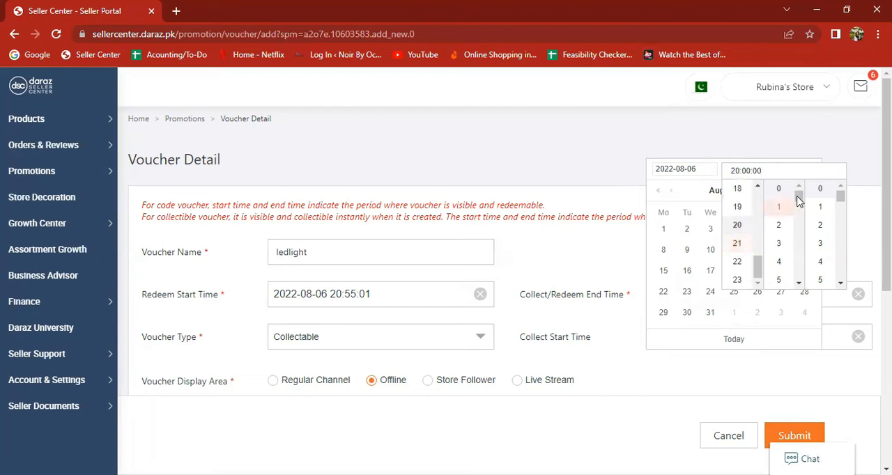
pyautogui.moveTo(801, 201); pyautogui.dragTo(801, 276)
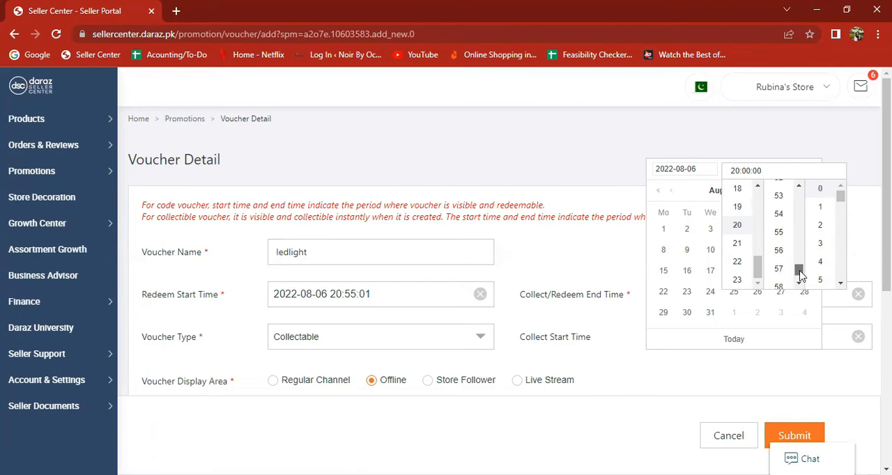
pyautogui.click(780, 272)
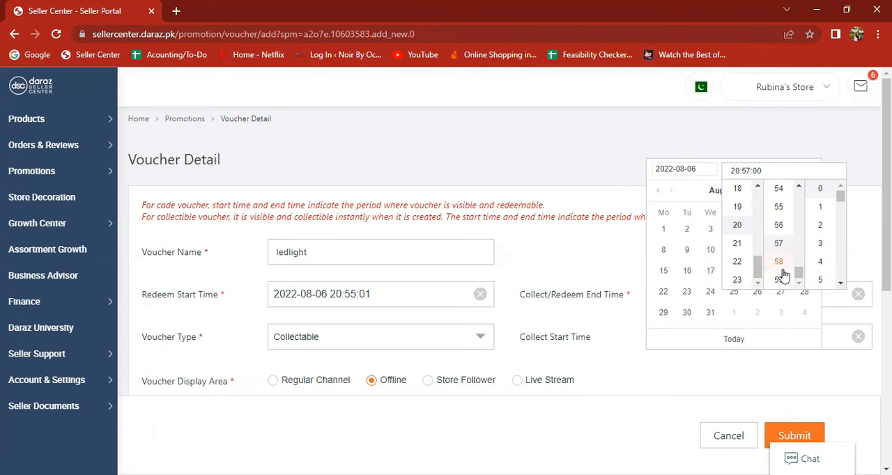
pyautogui.click(820, 207)
pyautogui.click(816, 141)
# Examine the available discount types in the voucher settings, leaving Money Value Voucher selected
pyautogui.scroll(-1, 604, 364)
pyautogui.scroll(-4, 604, 363)
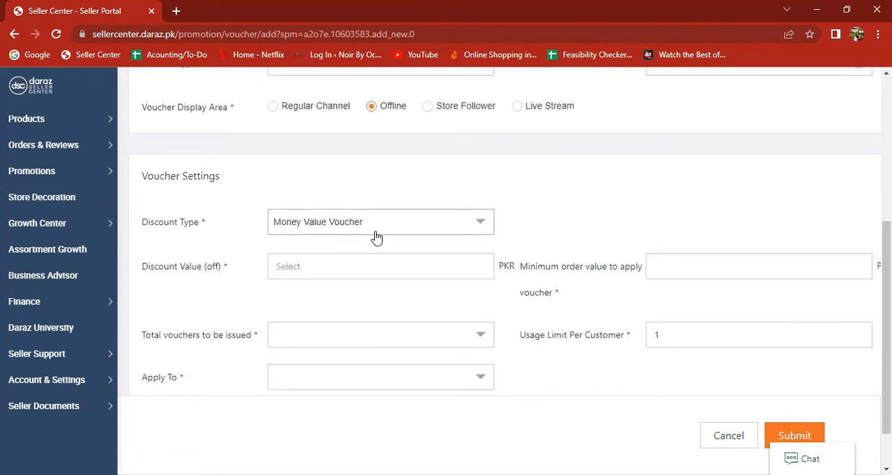
pyautogui.click(377, 224)
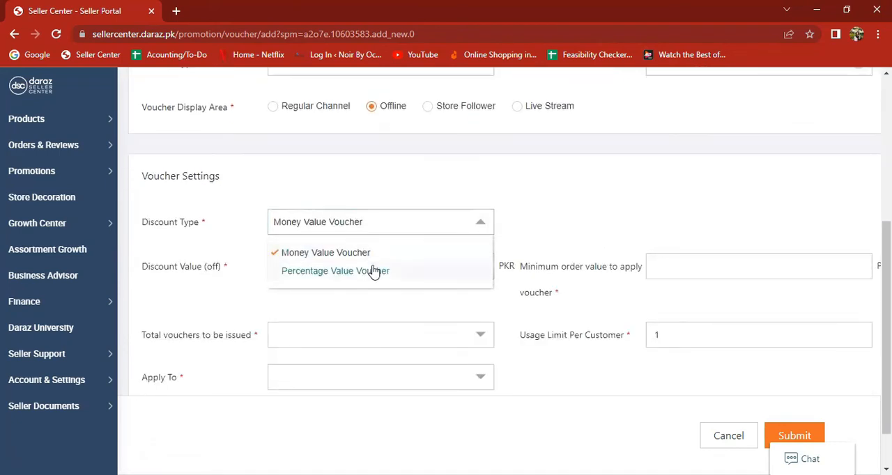
pyautogui.click(358, 222)
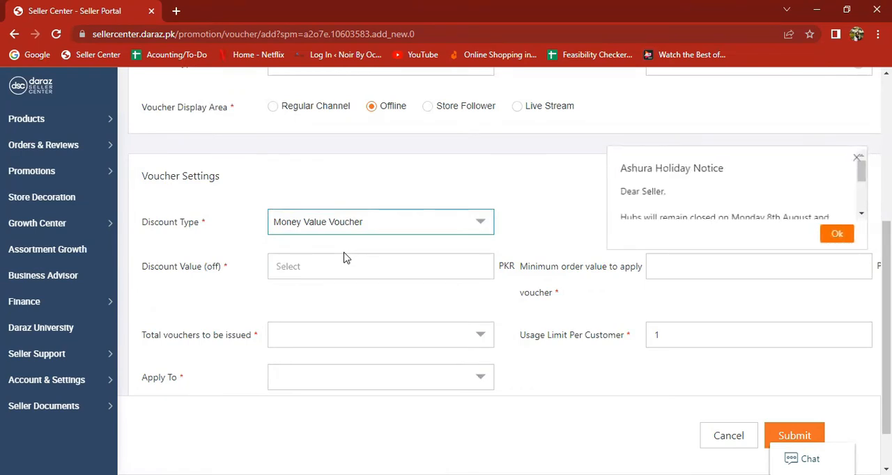
pyautogui.click(324, 263)
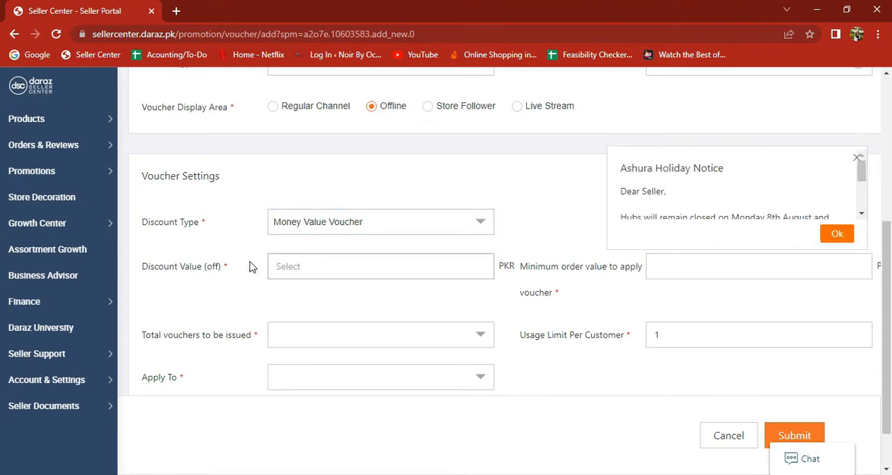
# Apply the voucher to Seller SKU and set the total vouchers to be issued to 10
pyautogui.scroll(-1, 361, 372)
pyautogui.click(378, 359)
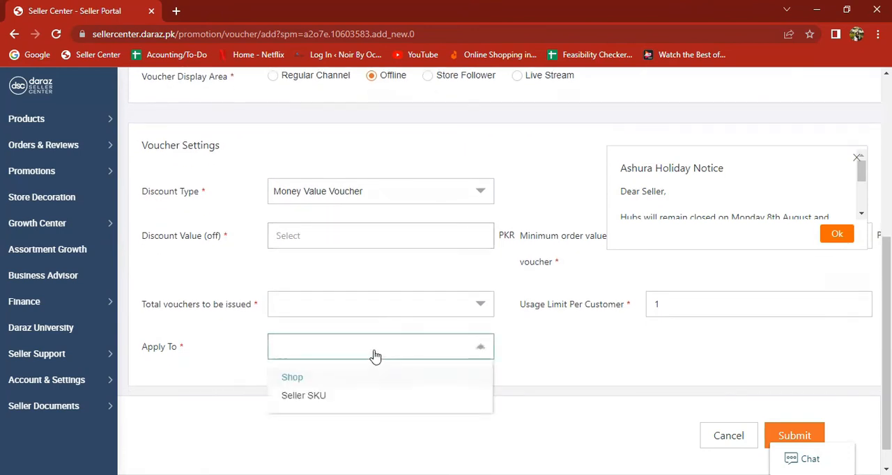
pyautogui.click(308, 396)
pyautogui.click(433, 305)
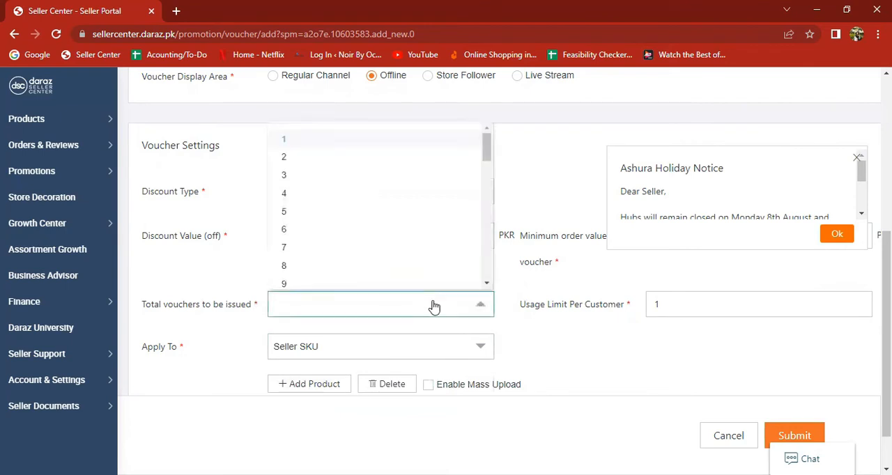
pyautogui.scroll(-2, 348, 282)
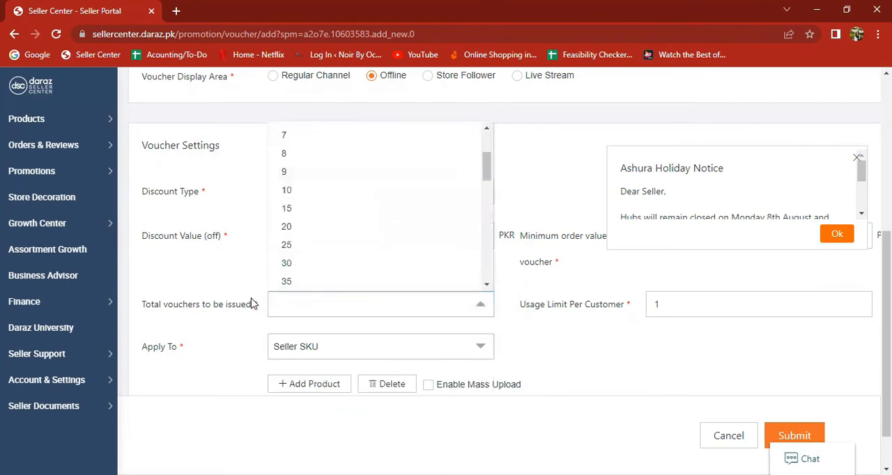
pyautogui.click(363, 194)
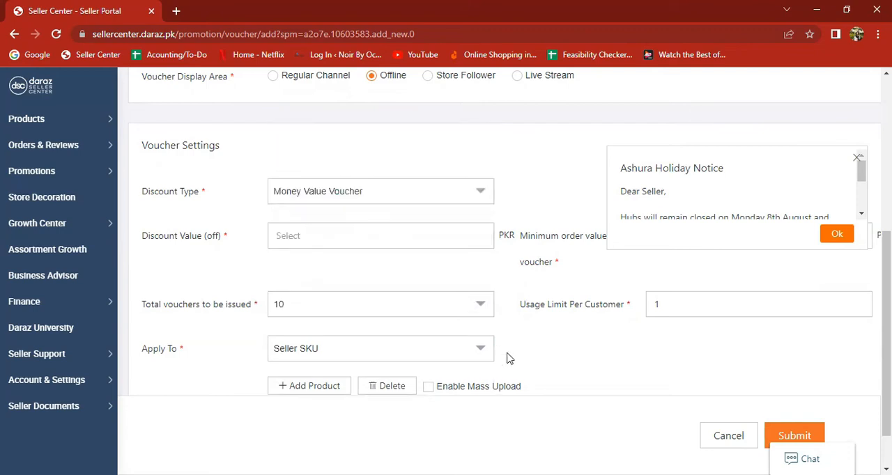
pyautogui.scroll(-1, 627, 305)
pyautogui.scroll(4, 717, 315)
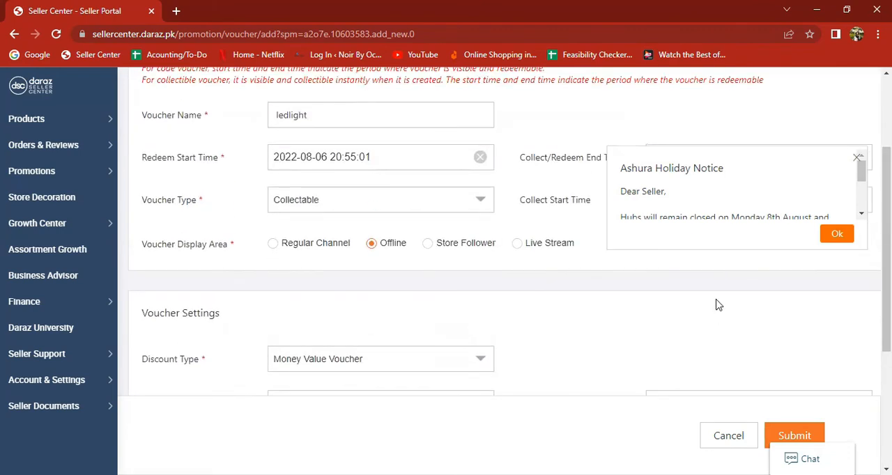
# Add the product with seller SKU COMPACTMIRROR to the voucher
pyautogui.scroll(-2, 716, 314)
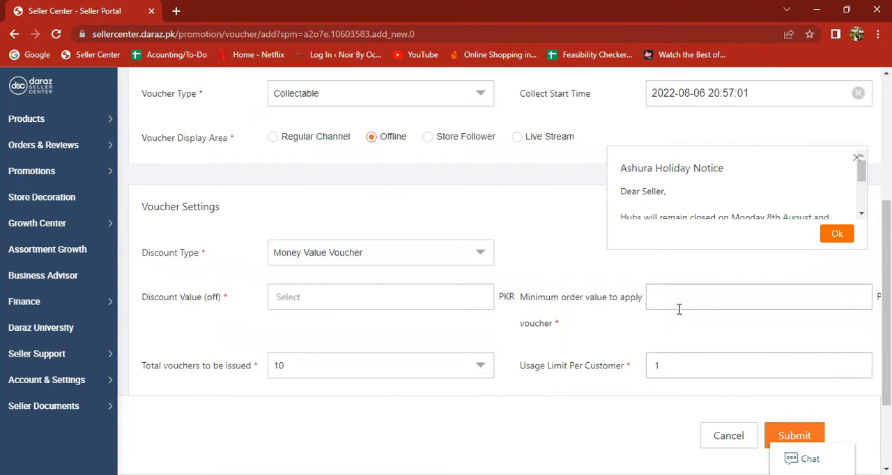
pyautogui.scroll(-3, 679, 309)
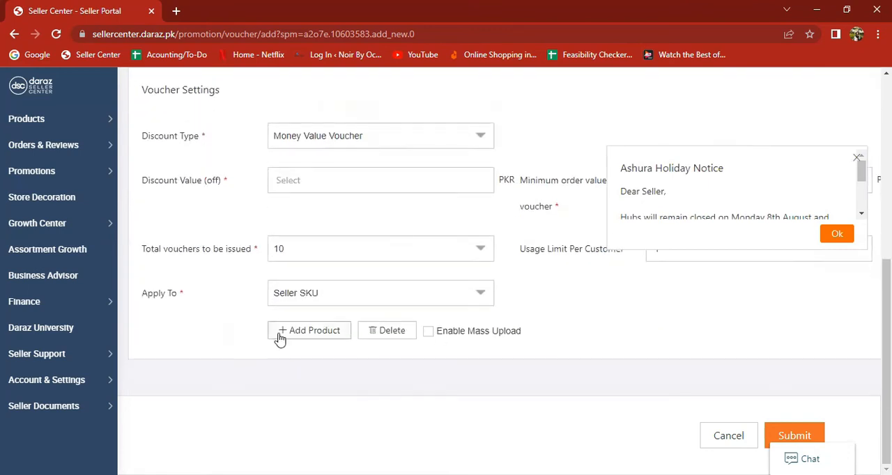
pyautogui.click(279, 332)
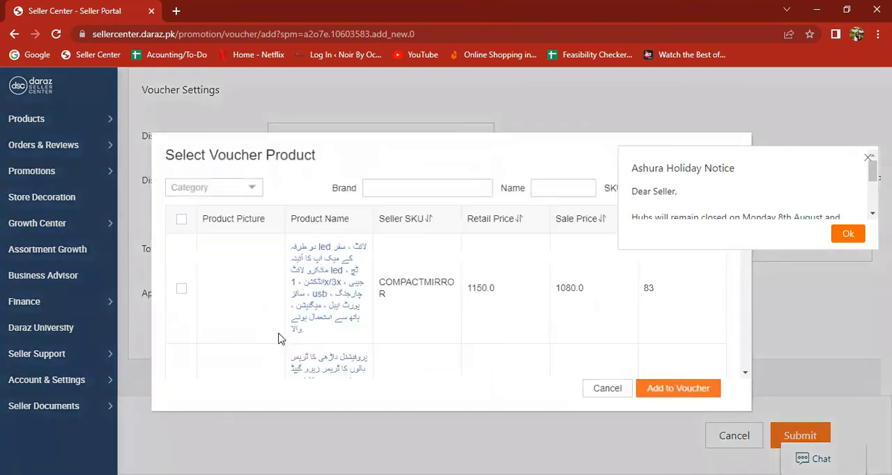
pyautogui.click(180, 290)
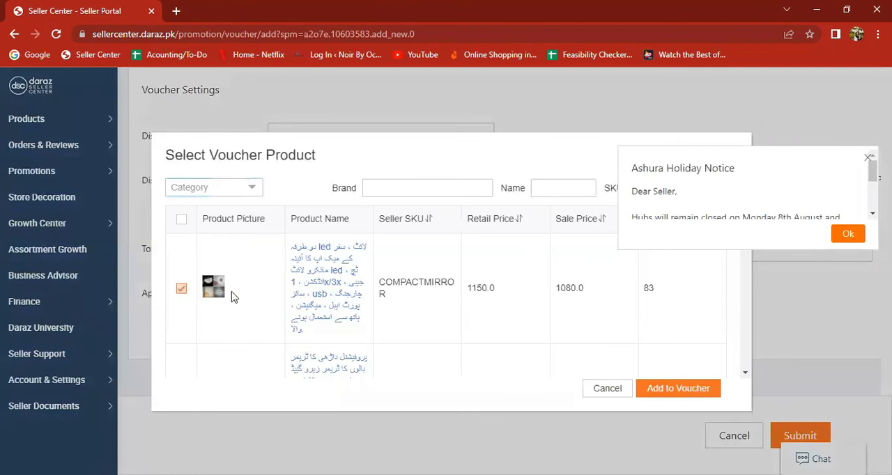
pyautogui.click(660, 388)
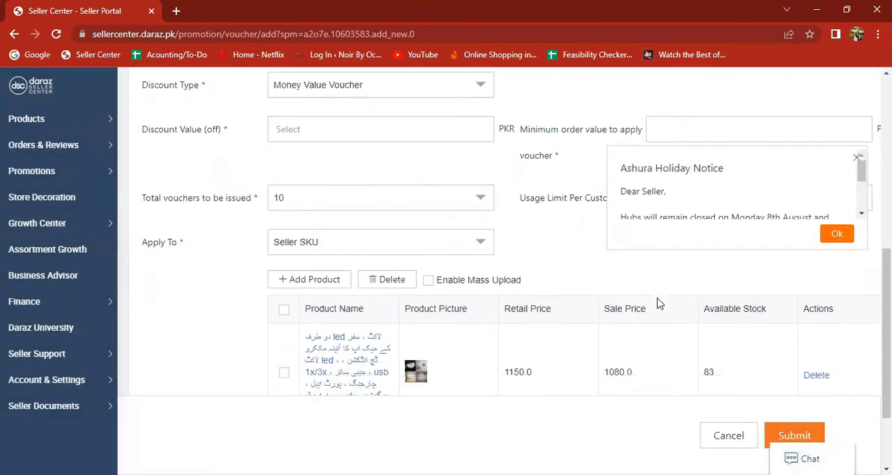
pyautogui.scroll(-1, 659, 303)
pyautogui.scroll(1, 659, 303)
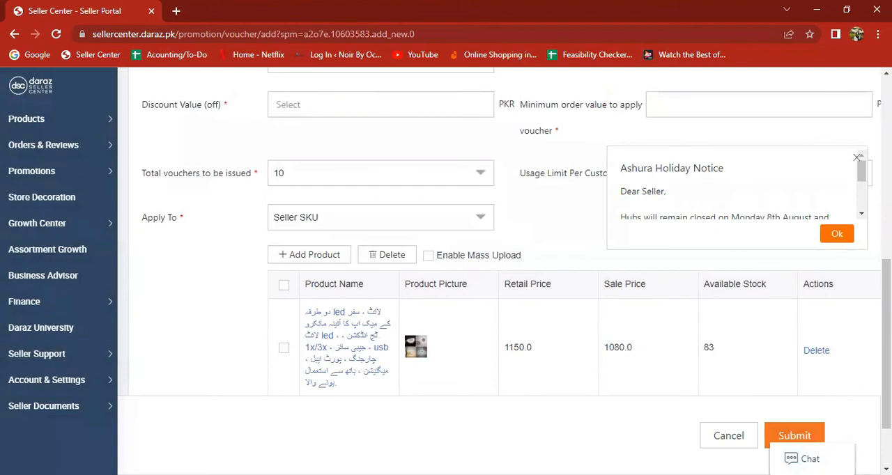
# Dismiss the holiday notice, set the discount value to 1060 PKR, and compare it with the product's sale price
pyautogui.click(858, 159)
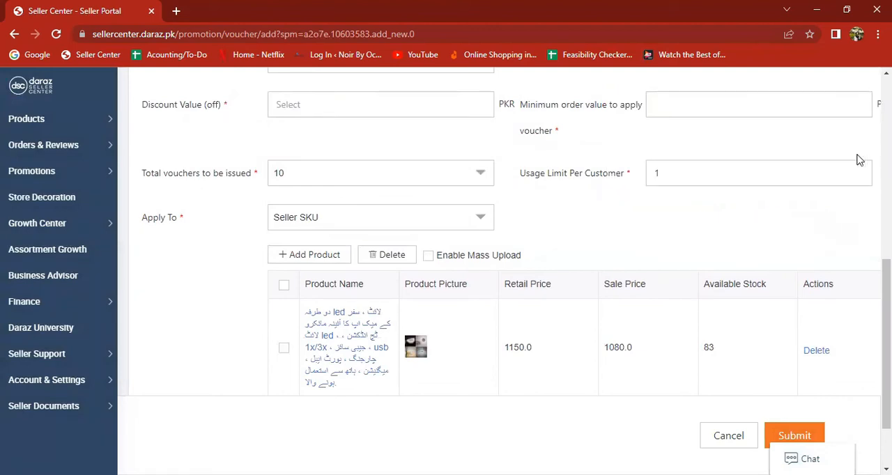
pyautogui.doubleClick(609, 344)
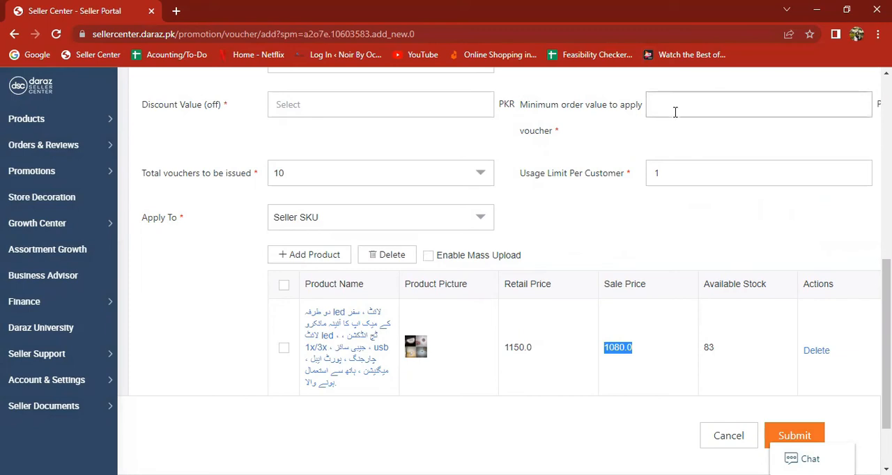
pyautogui.scroll(2, 322, 235)
pyautogui.write('1060')
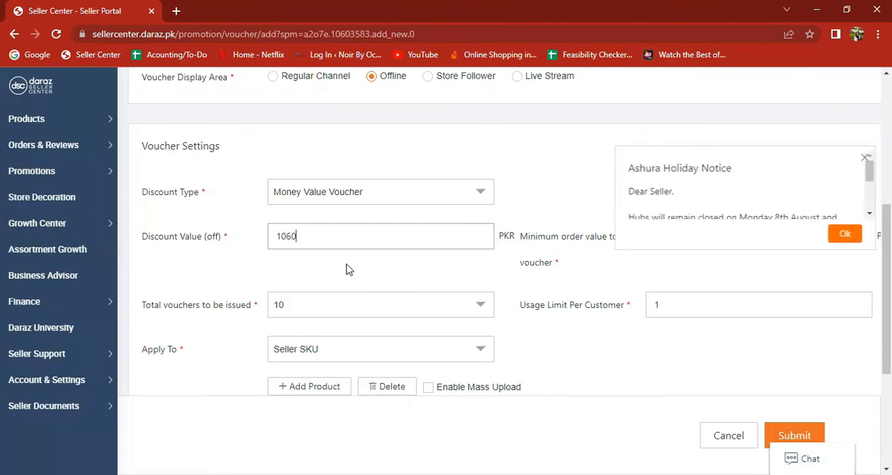
pyautogui.scroll(-3, 348, 269)
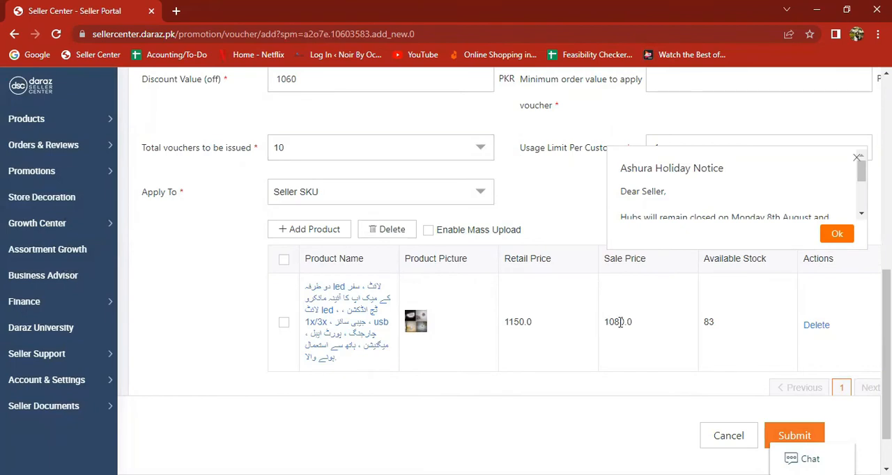
pyautogui.scroll(2, 617, 321)
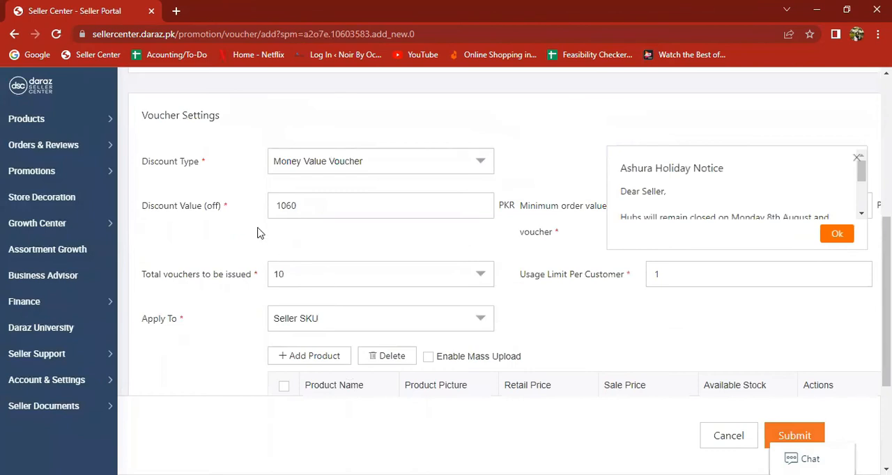
# Compare the discount value with the product's sale price and try a smaller discount value of 40 PKR
pyautogui.doubleClick(421, 206)
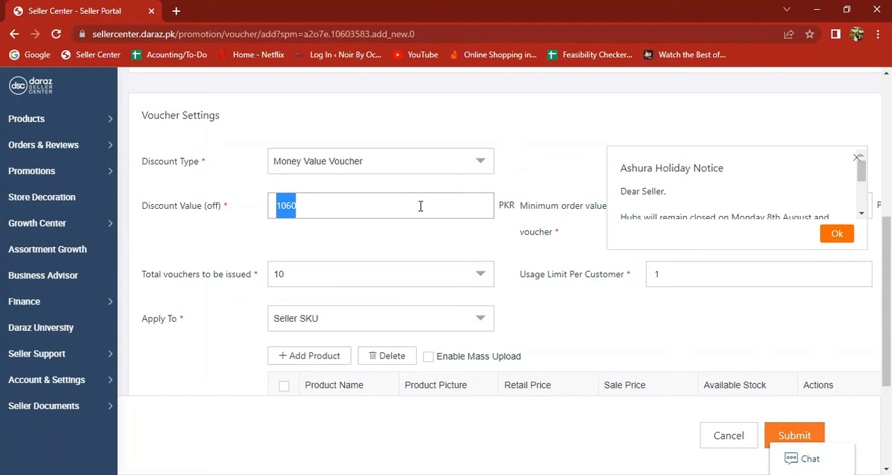
pyautogui.scroll(-1, 384, 207)
pyautogui.scroll(-1, 384, 207)
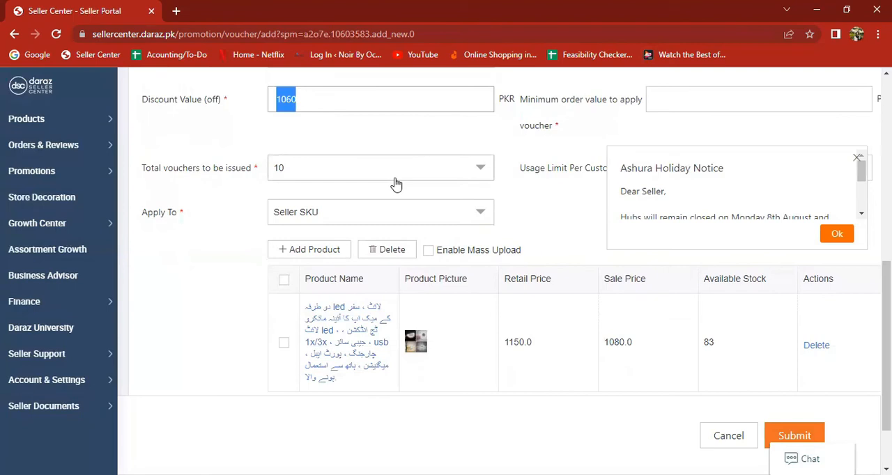
pyautogui.scroll(-1, 395, 184)
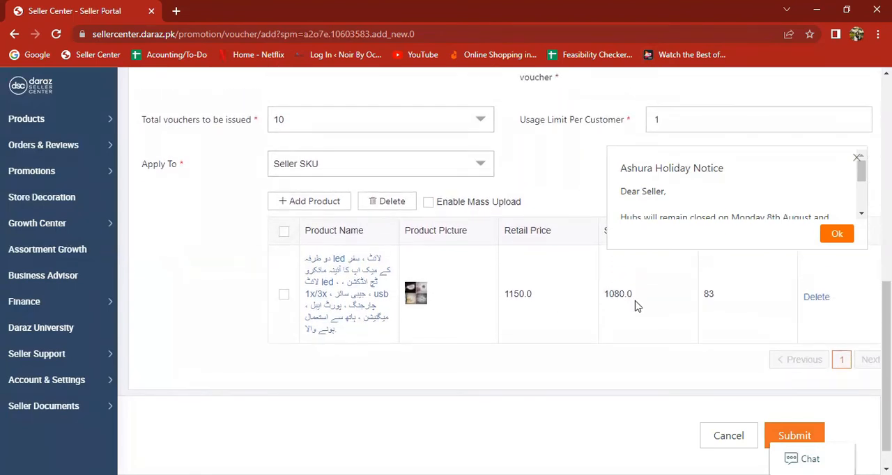
pyautogui.scroll(1, 342, 163)
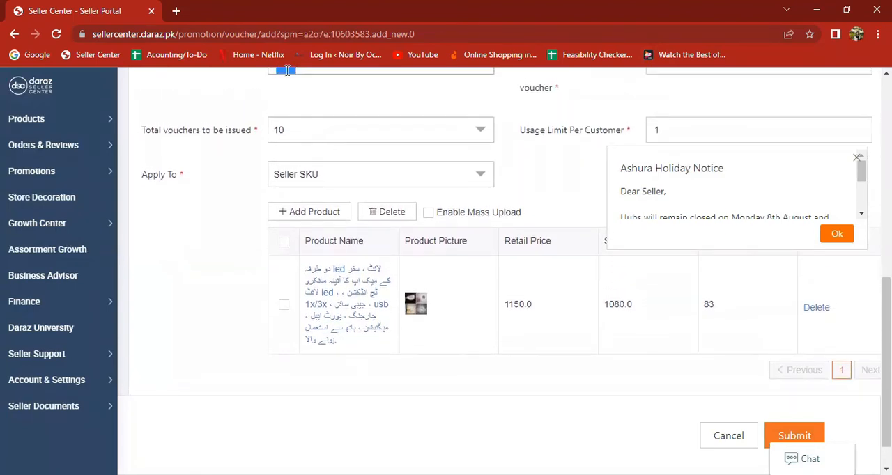
pyautogui.scroll(1, 289, 95)
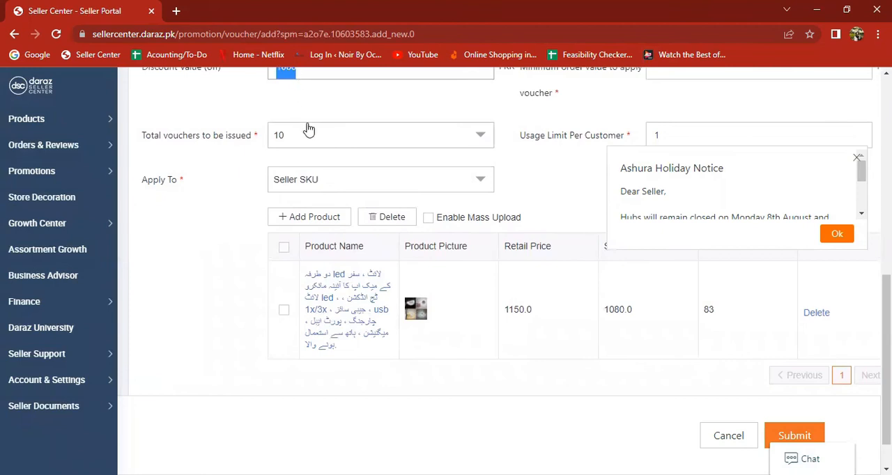
pyautogui.scroll(1, 308, 130)
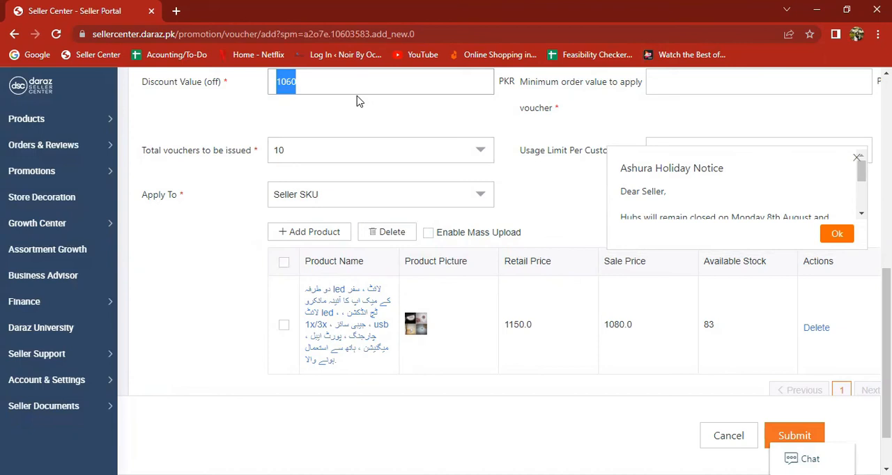
pyautogui.write('1')
pyautogui.press('BackSpace')
pyautogui.press('BackSpace')
pyautogui.write('4')
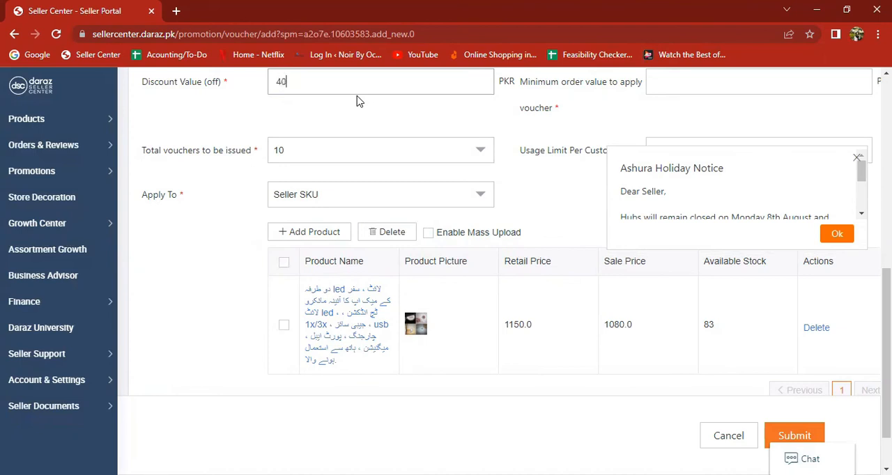
pyautogui.press('BackSpace')
pyautogui.write('50')
# Set the voucher's discount value back to 1060 PKR and dismiss the holiday notice
pyautogui.doubleClick(355, 87)
pyautogui.press('BackSpace')
pyautogui.write('1060')
pyautogui.click(856, 158)
# Set the minimum order value to apply the voucher to 1080 PKR, matching the product's sale price
pyautogui.scroll(1, 723, 159)
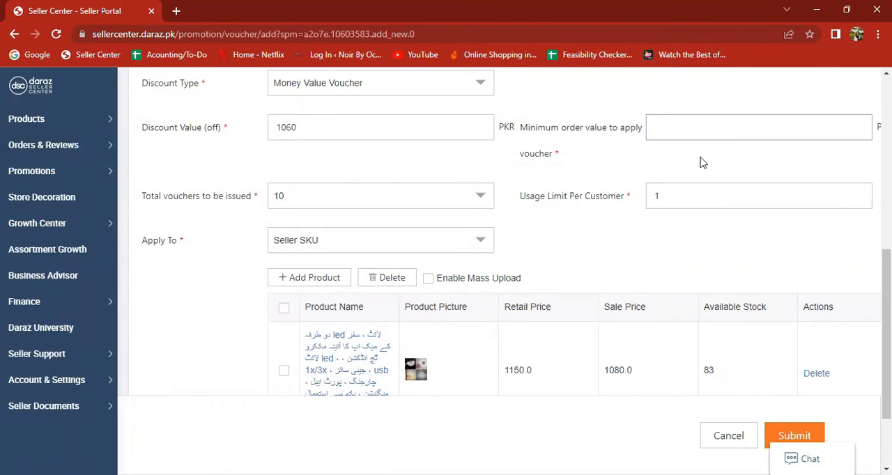
pyautogui.scroll(-1, 723, 253)
pyautogui.scroll(1, 723, 253)
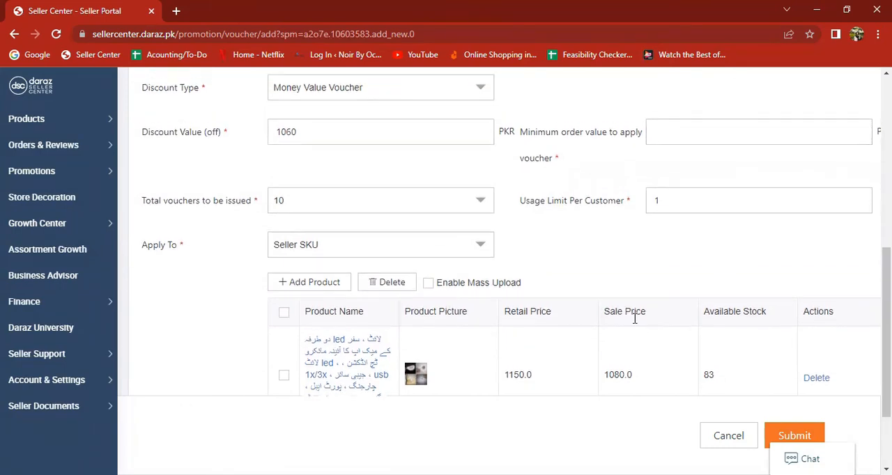
pyautogui.click(672, 138)
pyautogui.scroll(-2, 764, 225)
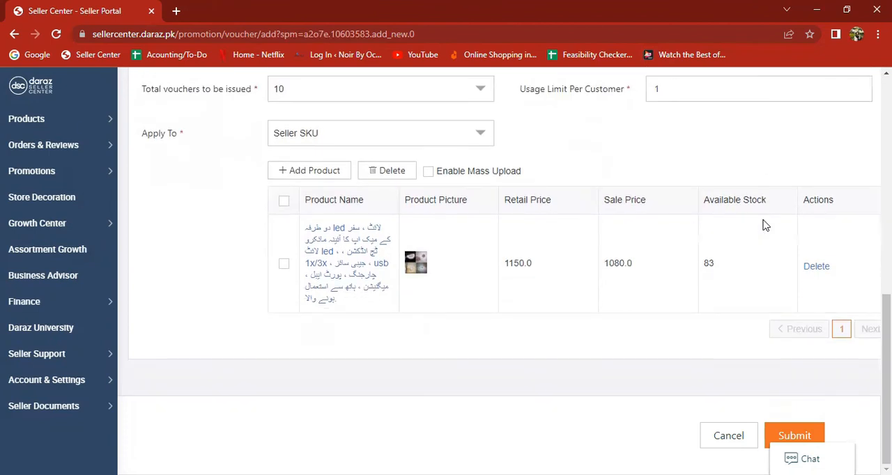
# Review the completed voucher details, dismiss the holiday notice, and try to submit the voucher
pyautogui.scroll(3, 762, 225)
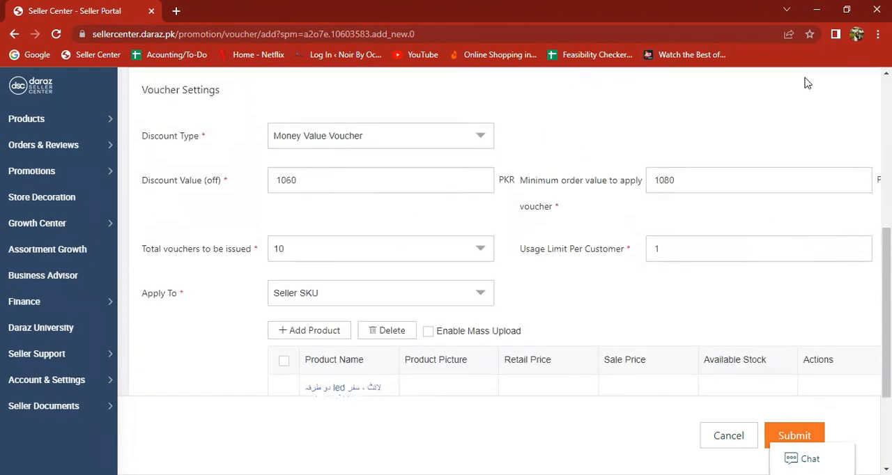
pyautogui.scroll(1, 284, 319)
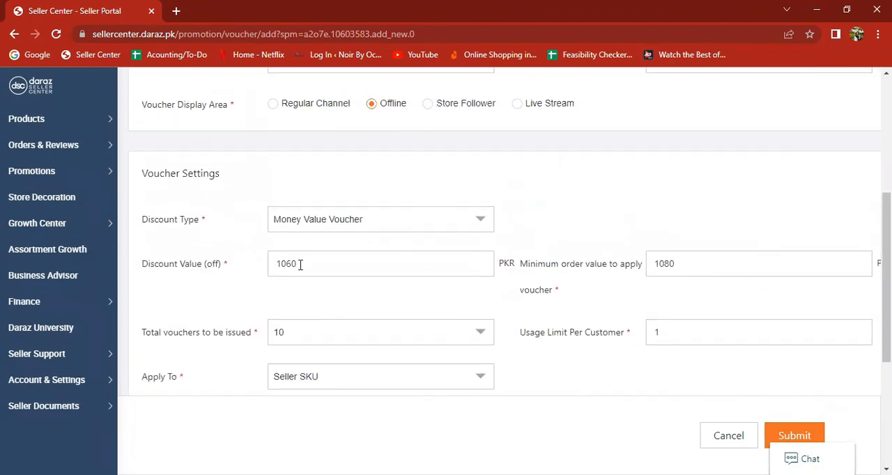
pyautogui.scroll(3, 418, 373)
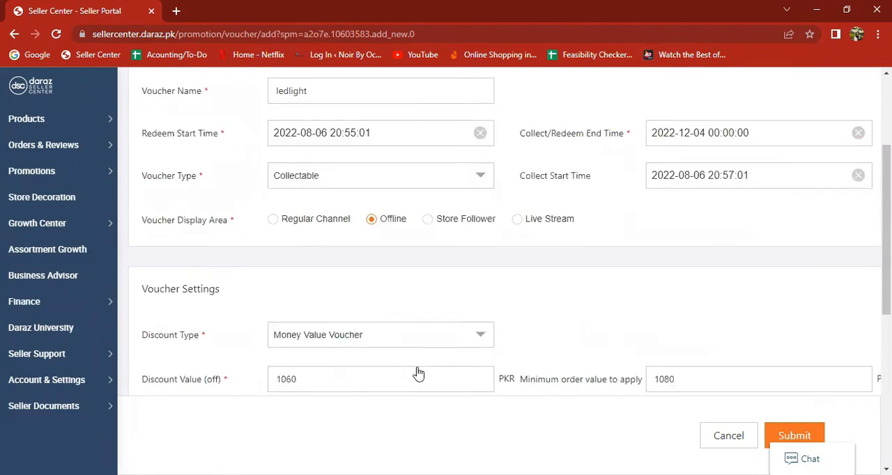
pyautogui.scroll(-1, 418, 373)
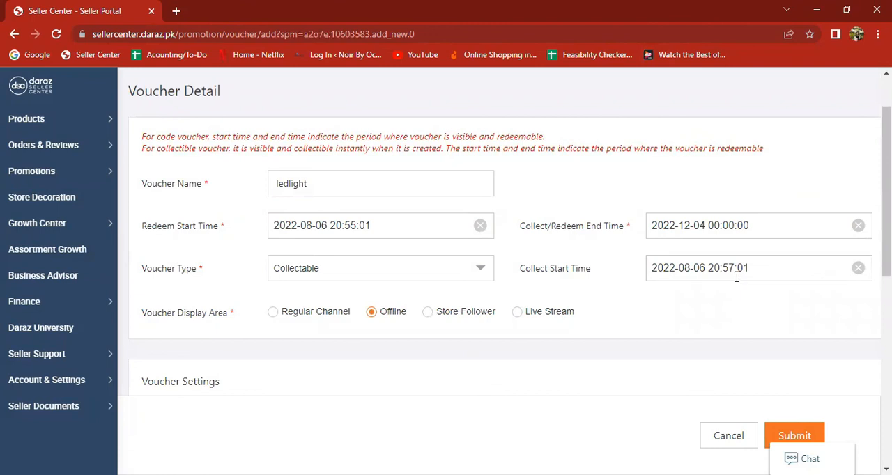
pyautogui.scroll(-1, 710, 380)
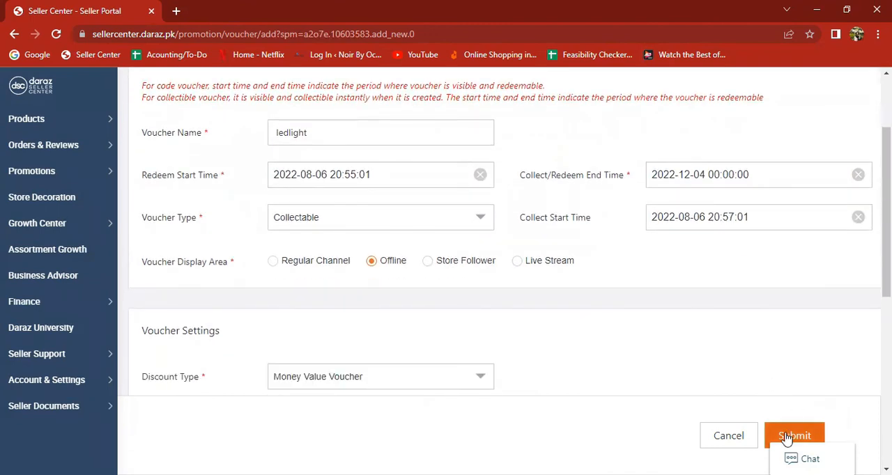
pyautogui.click(786, 436)
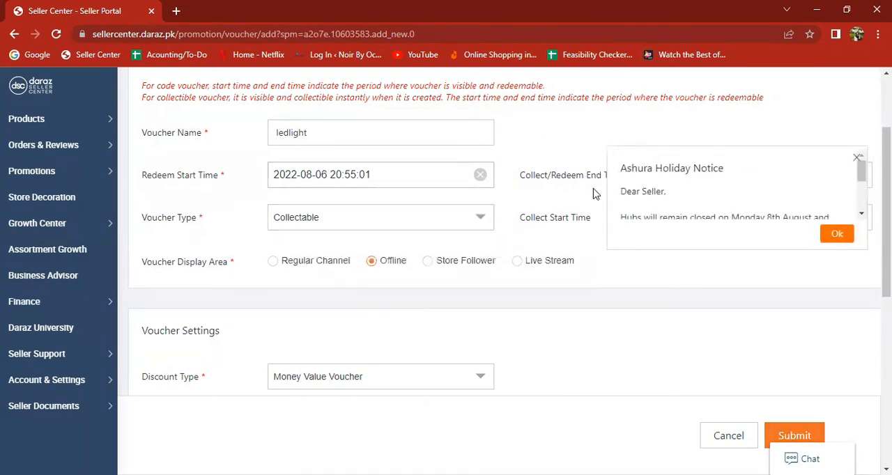
pyautogui.click(858, 158)
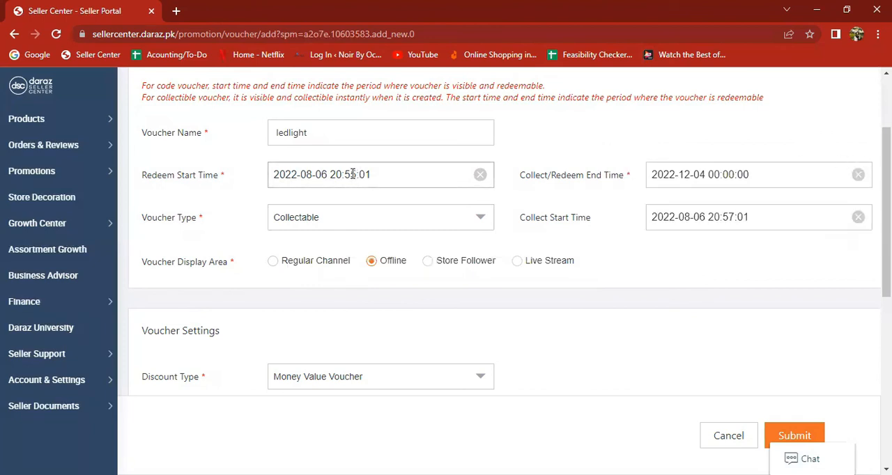
pyautogui.click(776, 434)
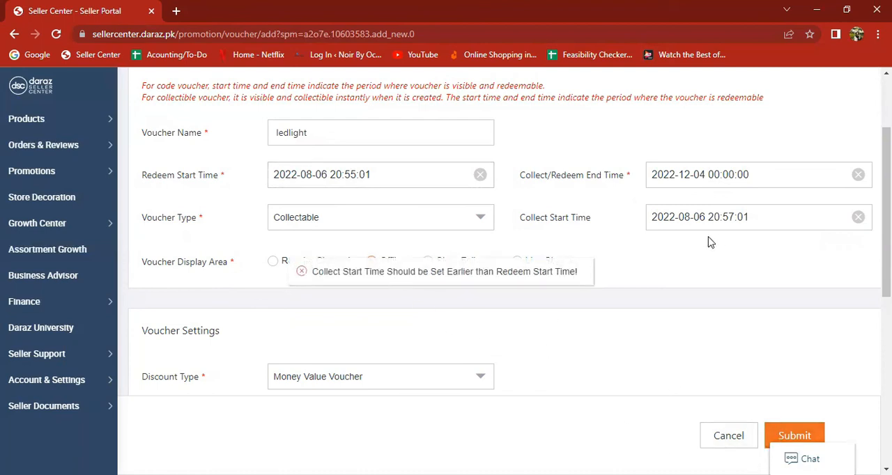
# Set the voucher's redeem start time to 20:58:01 on 2022-08-06
pyautogui.click(353, 174)
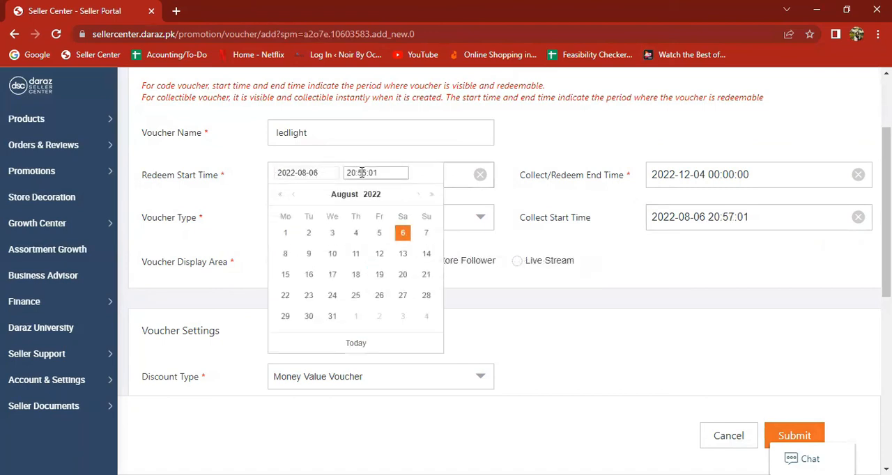
pyautogui.click(365, 173)
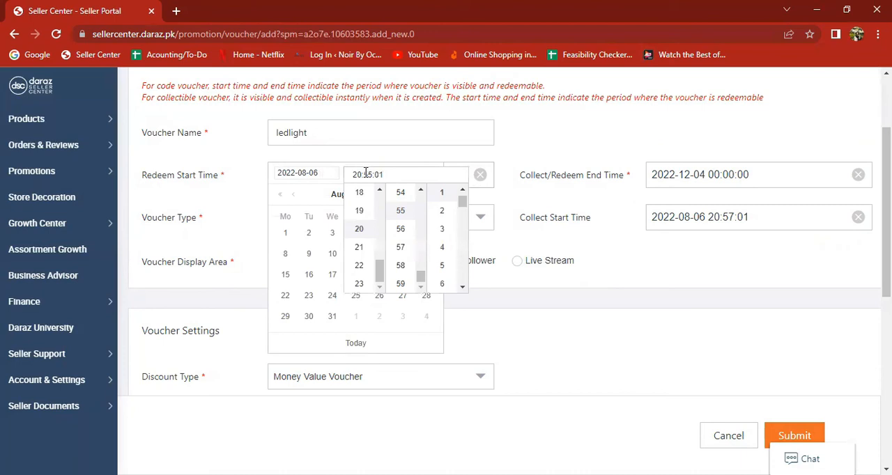
pyautogui.press('BackSpace')
pyautogui.write('7')
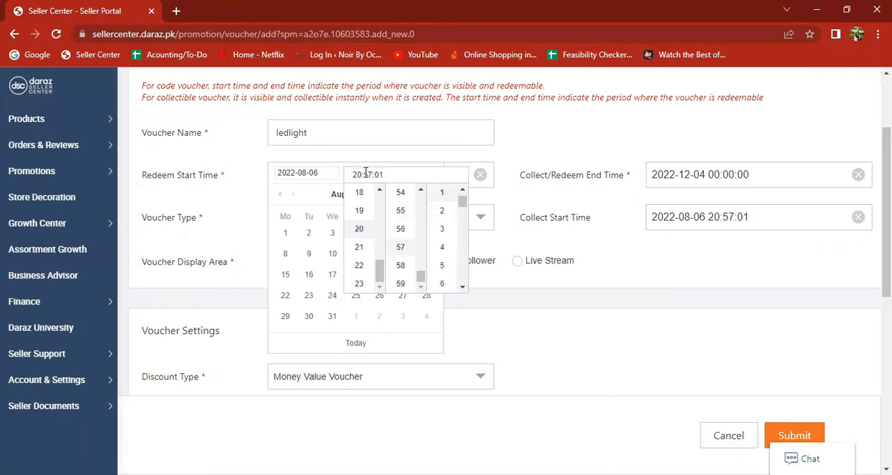
pyautogui.press('BackSpace')
pyautogui.write('8')
# Check the collect start time without changing it and submit the ledlight voucher
pyautogui.click(733, 216)
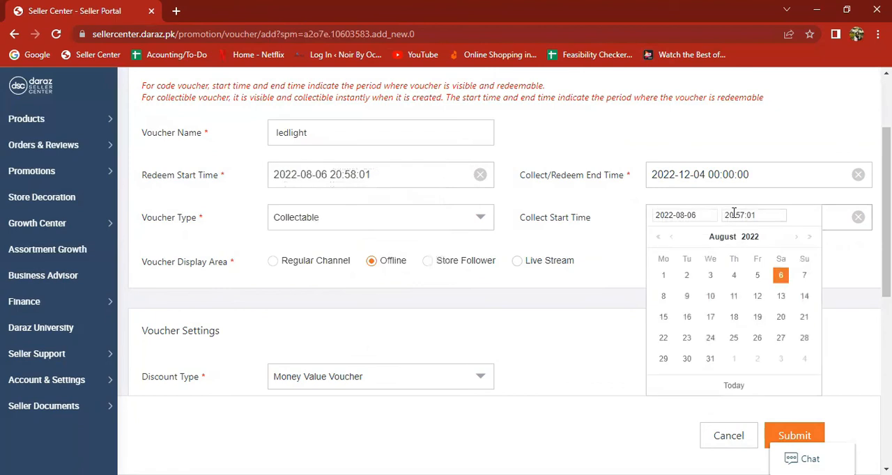
pyautogui.click(605, 312)
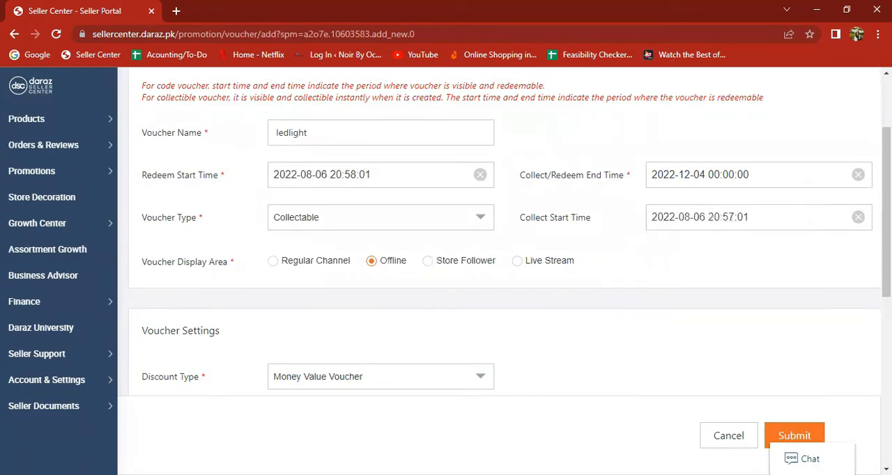
pyautogui.click(807, 435)
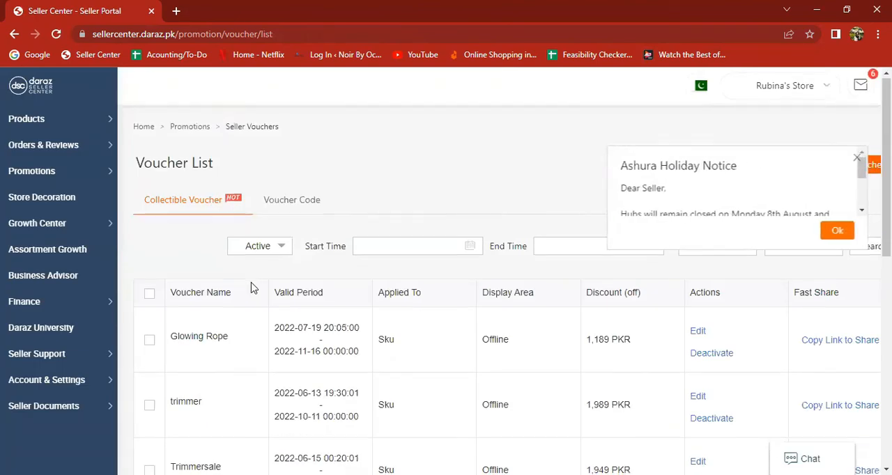
# Locate the ledlight voucher in the list of active collectible vouchers and examine its entry
pyautogui.scroll(-4, 251, 286)
pyautogui.scroll(-2, 253, 288)
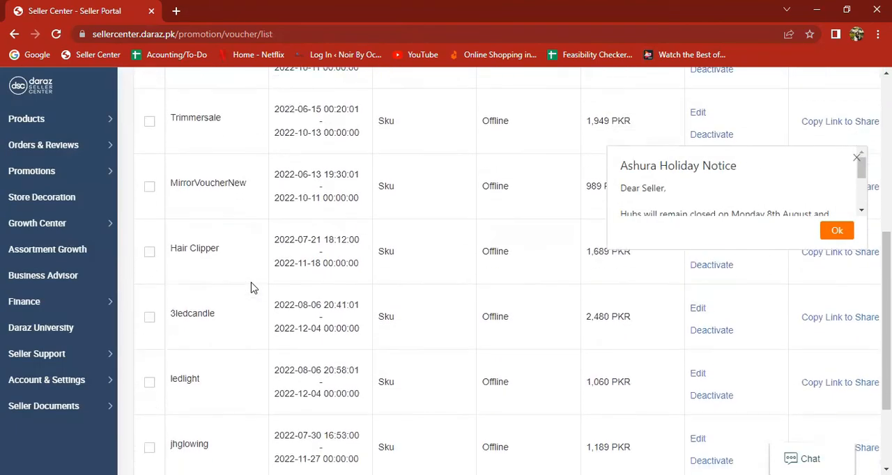
pyautogui.scroll(-1, 253, 288)
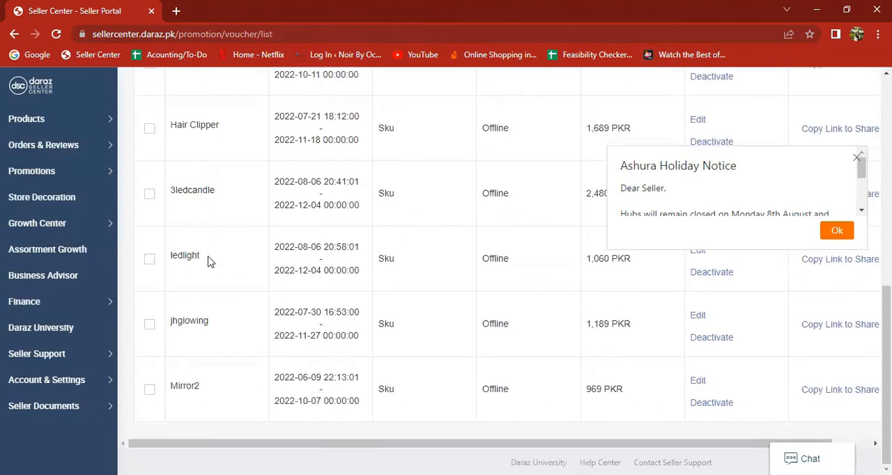
pyautogui.moveTo(172, 254); pyautogui.dragTo(206, 260)
pyautogui.scroll(1, 209, 261)
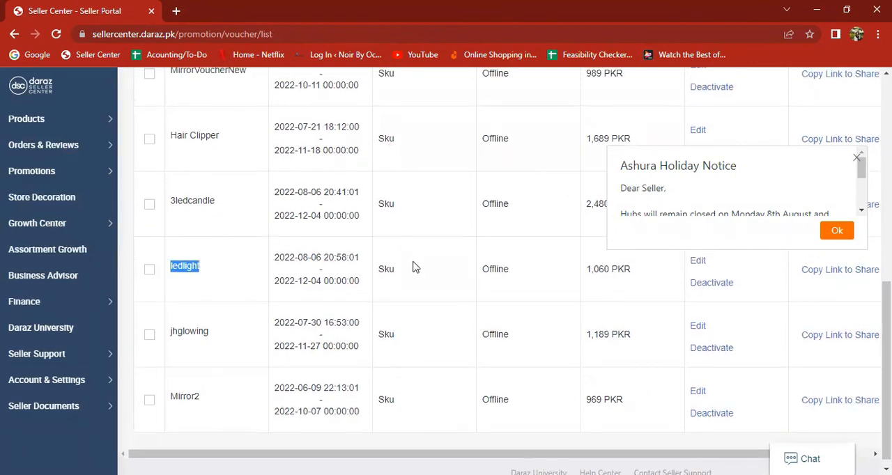
pyautogui.scroll(-1, 563, 216)
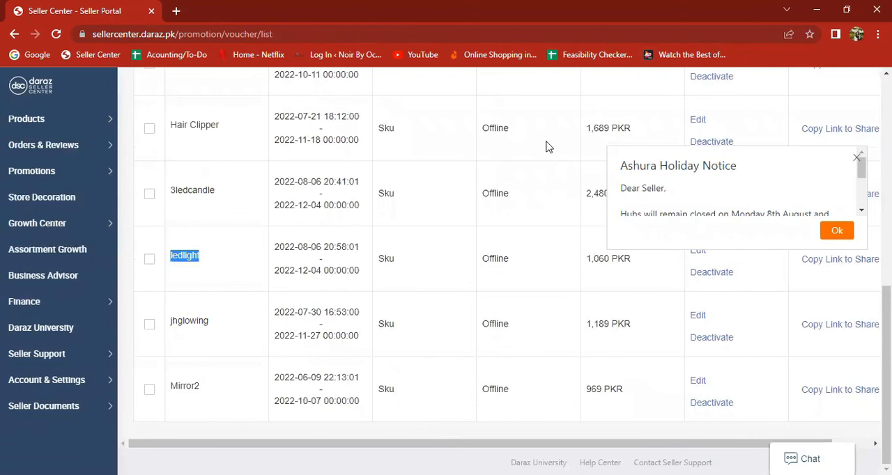